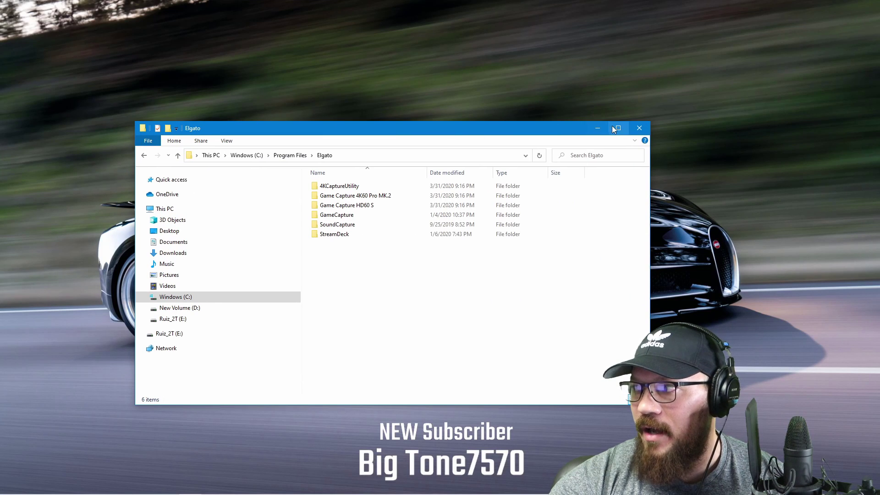
- Maximize Explorer and browse into 4KCaptureUtility > Licenses > SharpVectors
{"action": "left_click", "coordinate": [617, 126]}
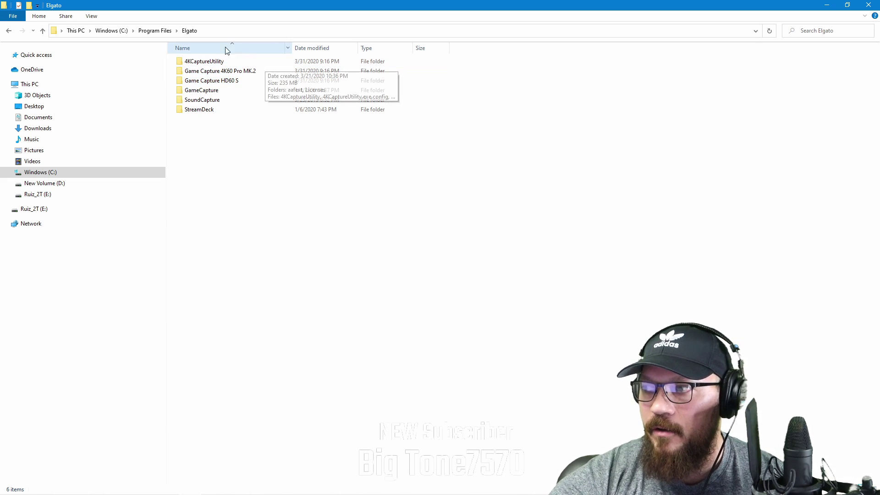
{"action": "double_click", "coordinate": [211, 63]}
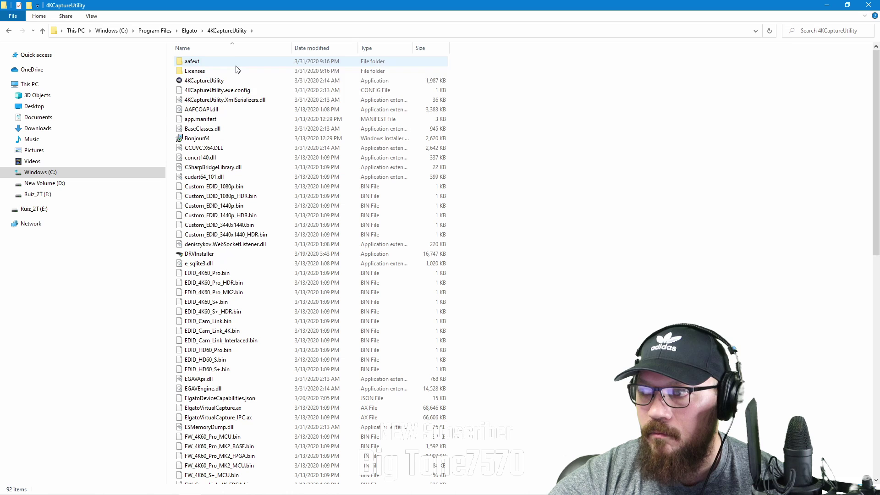
{"action": "scroll", "coordinate": [524, 164], "scroll_direction": "down", "scroll_amount": 2}
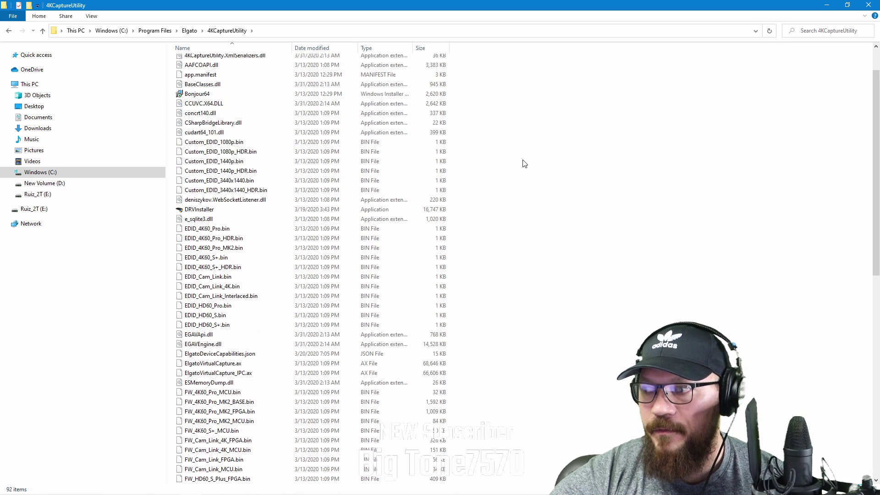
{"action": "scroll", "coordinate": [524, 164], "scroll_direction": "up", "scroll_amount": 2}
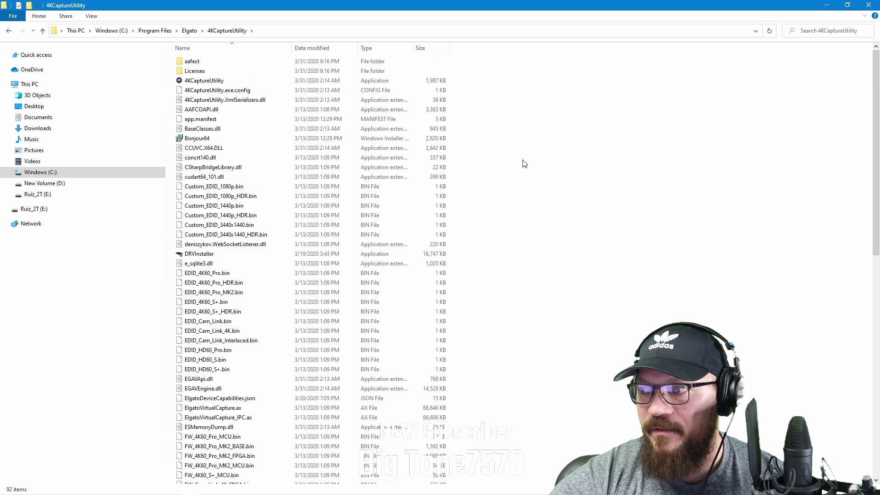
{"action": "double_click", "coordinate": [199, 71]}
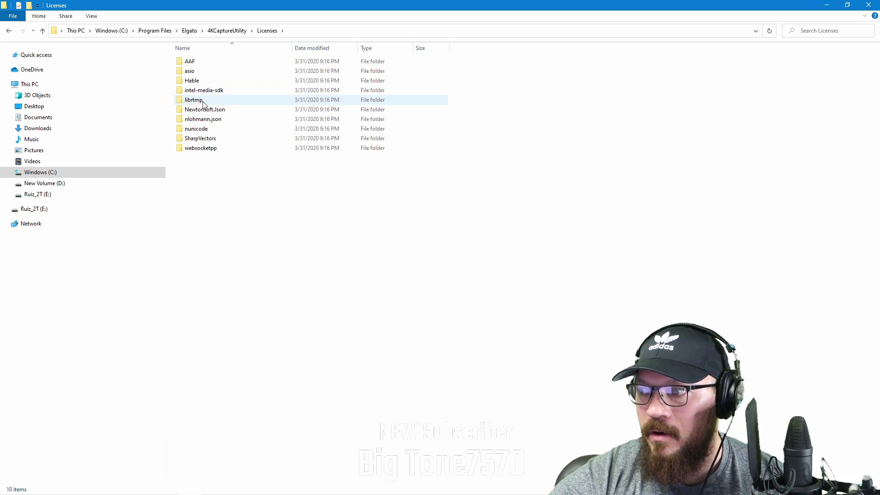
{"action": "double_click", "coordinate": [208, 140]}
- Read the BSD_License text in Notepad, close it, and return to 4KCaptureUtility
{"action": "double_click", "coordinate": [206, 64]}
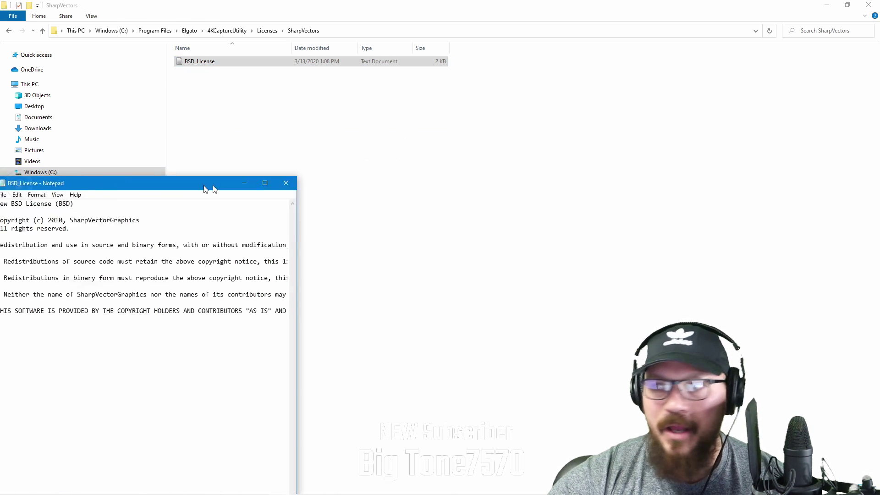
{"action": "left_click_drag", "start_coordinate": [210, 187], "coordinate": [373, 83]}
{"action": "left_click", "coordinate": [476, 78]}
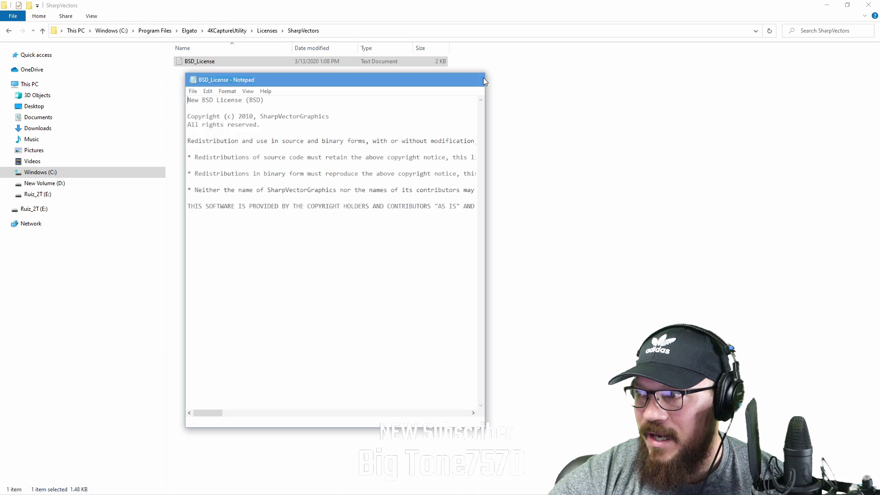
{"action": "left_click", "coordinate": [9, 31]}
{"action": "left_click", "coordinate": [7, 35]}
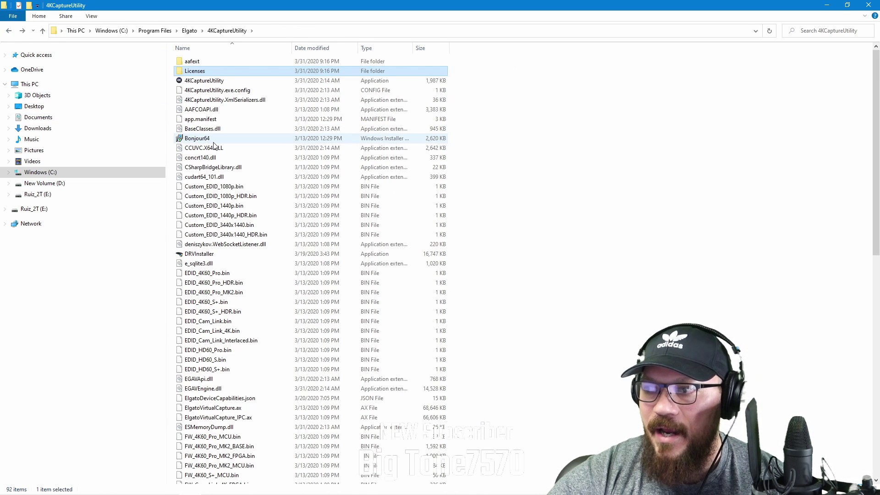
{"action": "mouse_move", "coordinate": [210, 142]}
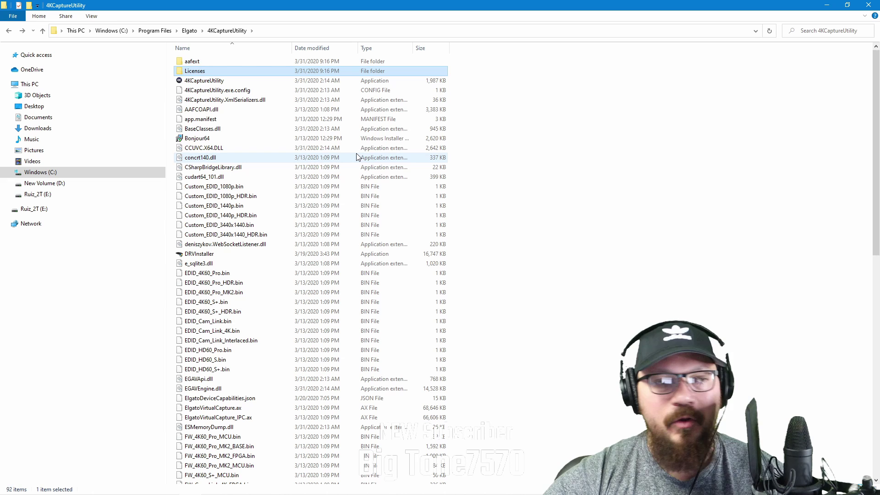
- Go back from 4KCaptureUtility up to C:\Program Files\Elgato
{"action": "left_click", "coordinate": [9, 31]}
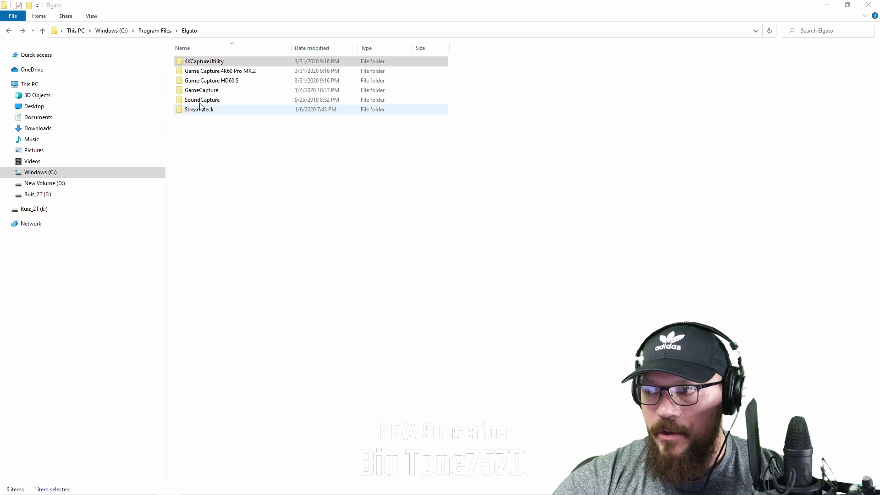
{"action": "right_click", "coordinate": [216, 62]}
{"action": "left_click", "coordinate": [243, 291]}
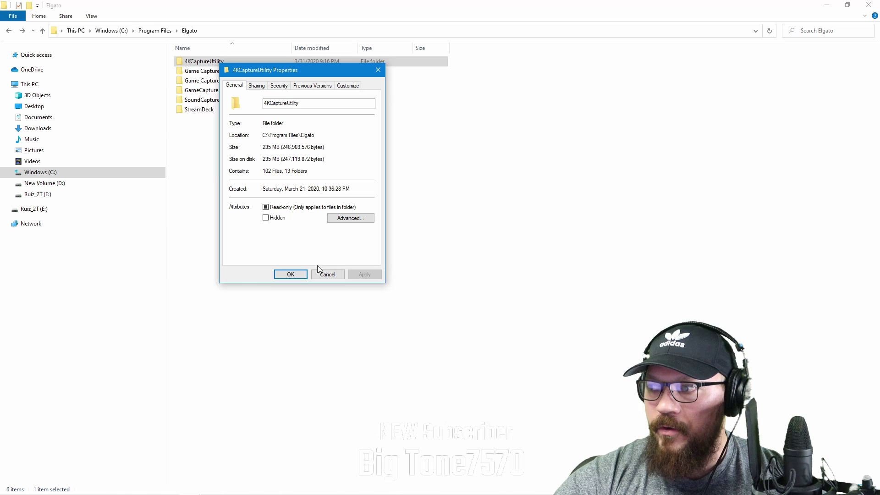
{"action": "left_click", "coordinate": [327, 273]}
{"action": "right_click", "coordinate": [223, 72]}
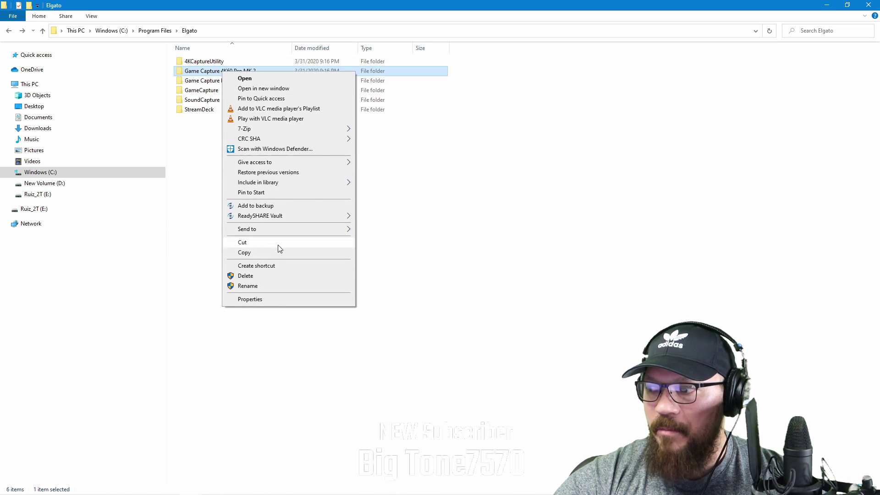
{"action": "left_click", "coordinate": [268, 299]}
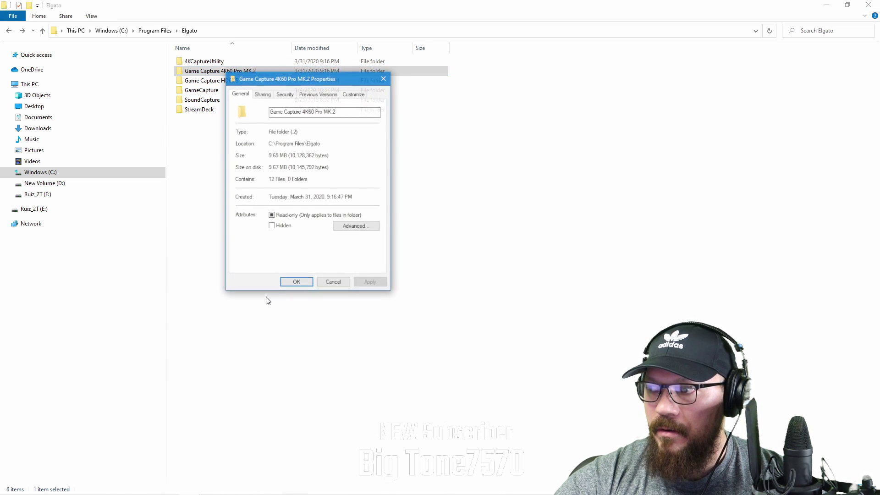
{"action": "left_click", "coordinate": [333, 282]}
{"action": "left_click", "coordinate": [204, 81]}
{"action": "right_click", "coordinate": [204, 80]}
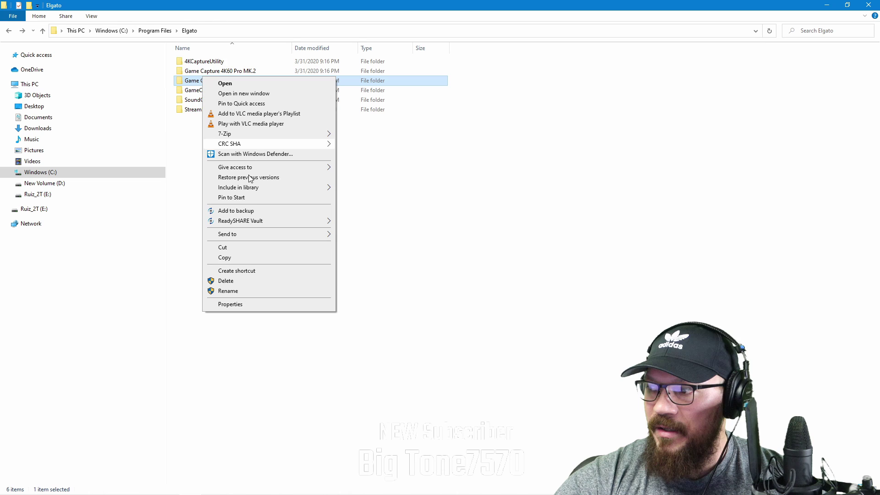
{"action": "left_click", "coordinate": [253, 304]}
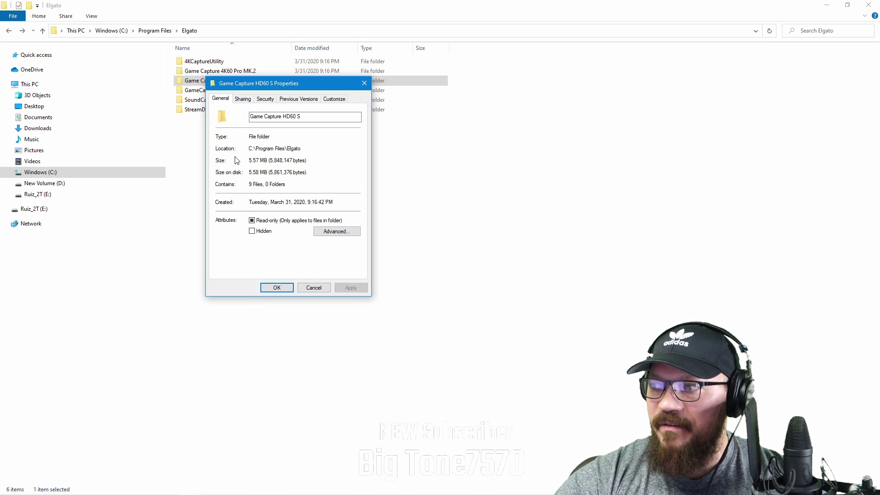
{"action": "left_click", "coordinate": [307, 288]}
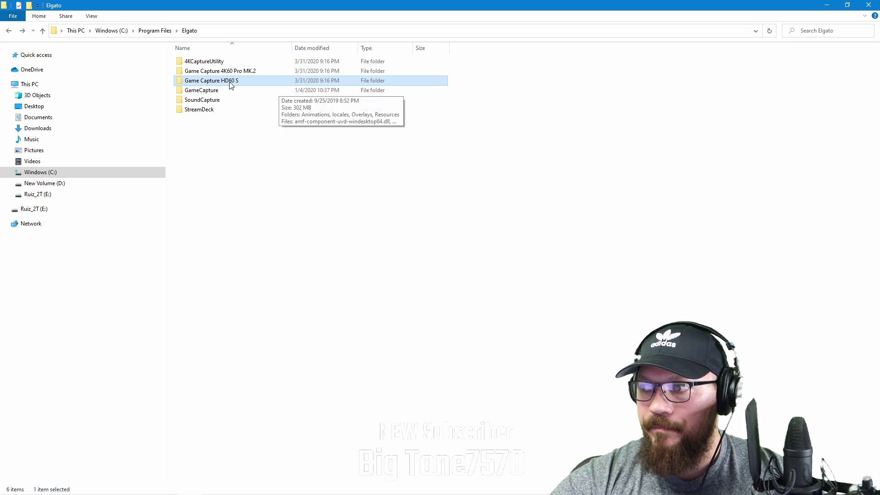
{"action": "double_click", "coordinate": [220, 71]}
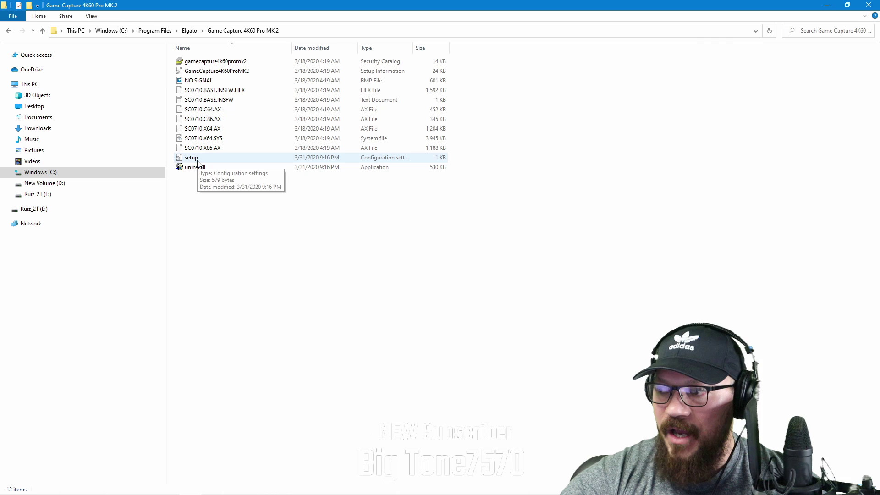
{"action": "double_click", "coordinate": [206, 101]}
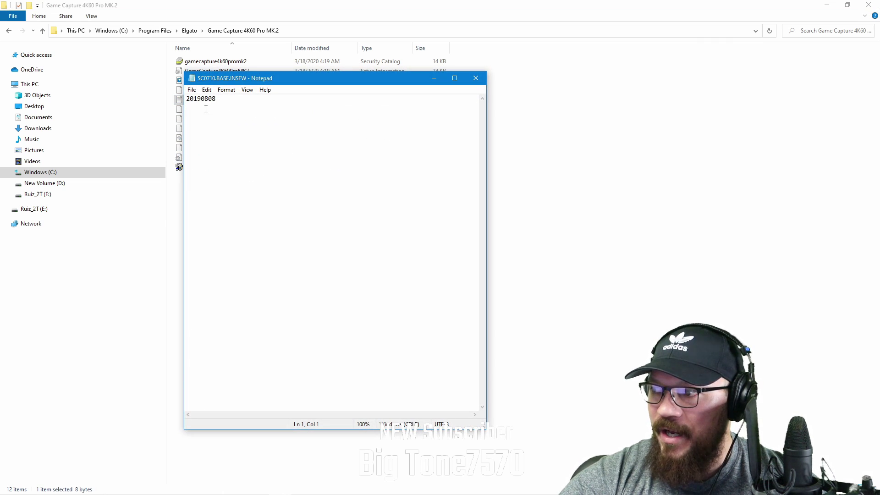
{"action": "left_click", "coordinate": [476, 78]}
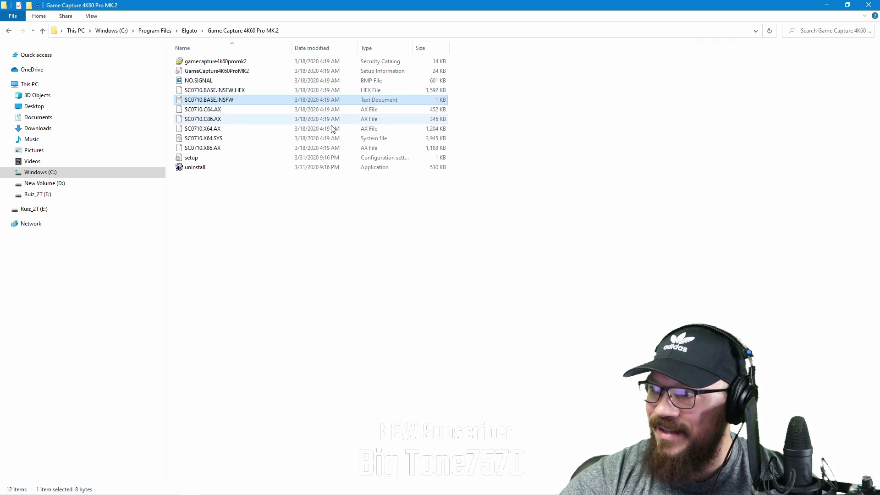
{"action": "left_click", "coordinate": [202, 83]}
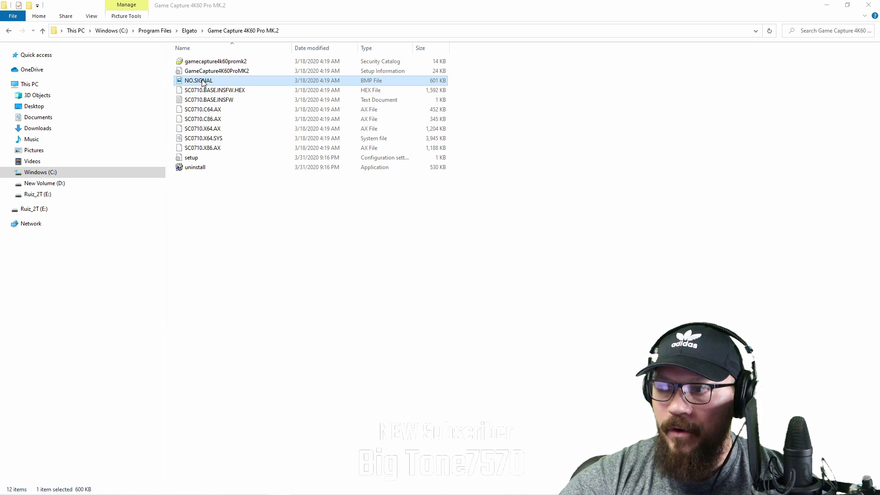
{"action": "left_click_drag", "start_coordinate": [661, 59], "coordinate": [442, 63]}
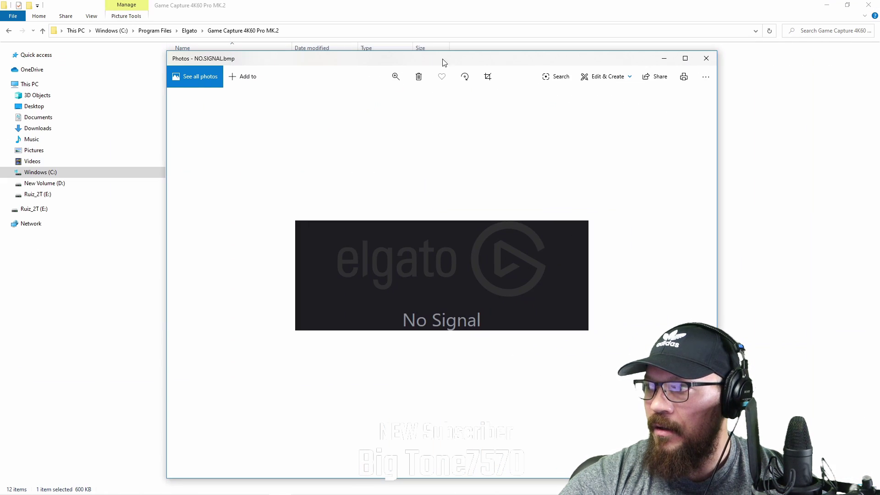
{"action": "left_click", "coordinate": [706, 59]}
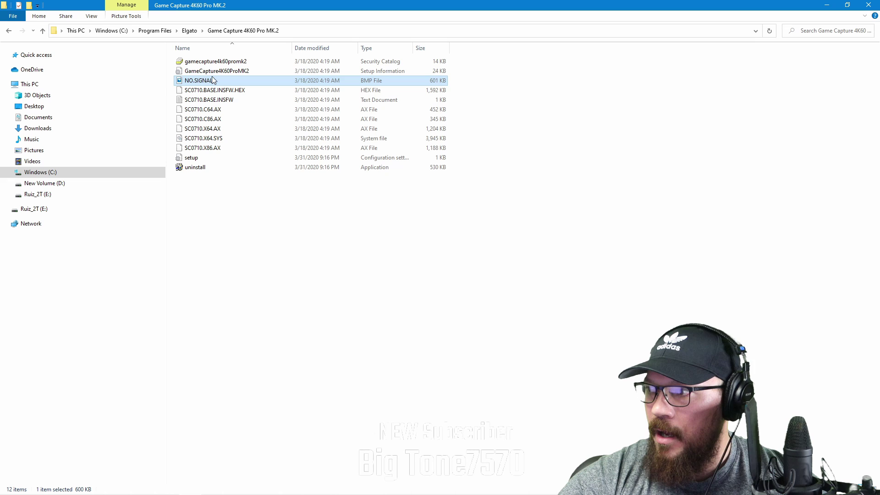
{"action": "left_click", "coordinate": [213, 62]}
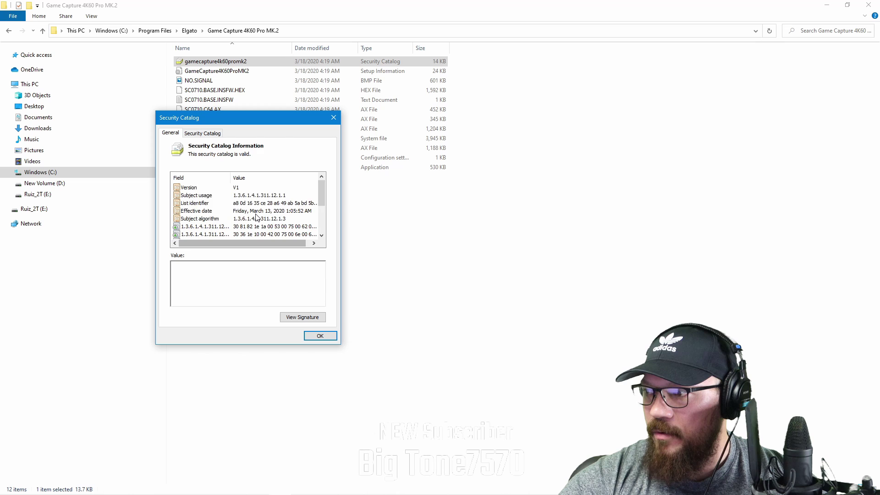
{"action": "scroll", "coordinate": [257, 217], "scroll_direction": "down", "scroll_amount": 4}
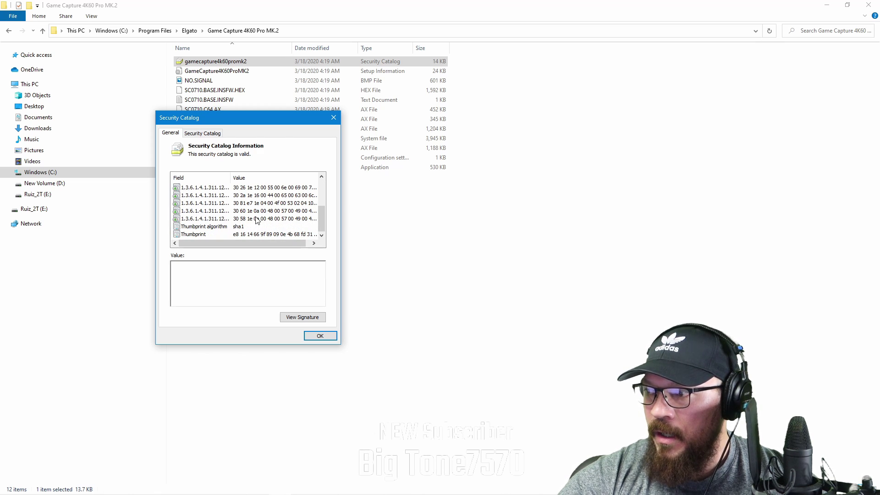
{"action": "left_click", "coordinate": [191, 228]}
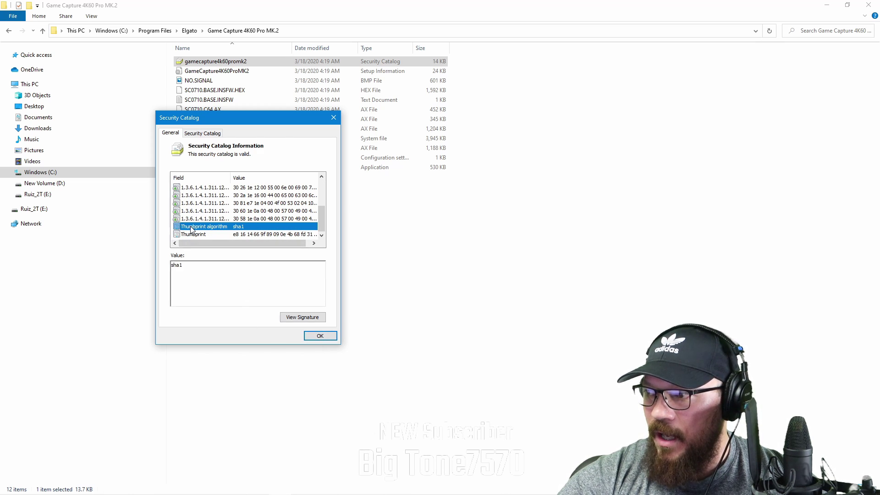
{"action": "left_click", "coordinate": [191, 235]}
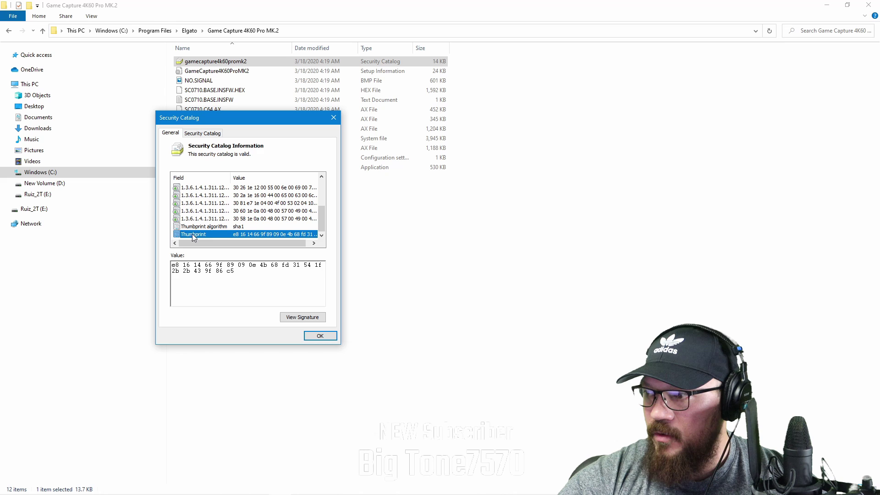
{"action": "left_click", "coordinate": [195, 219]}
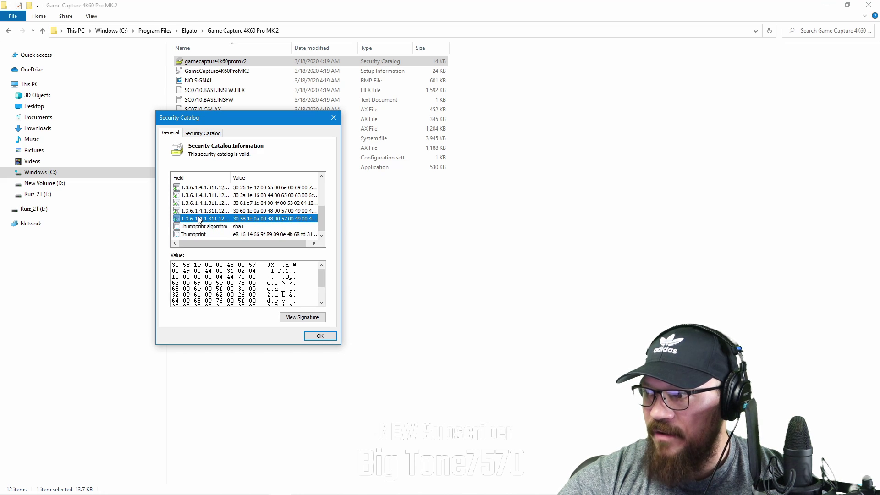
{"action": "left_click", "coordinate": [201, 212]}
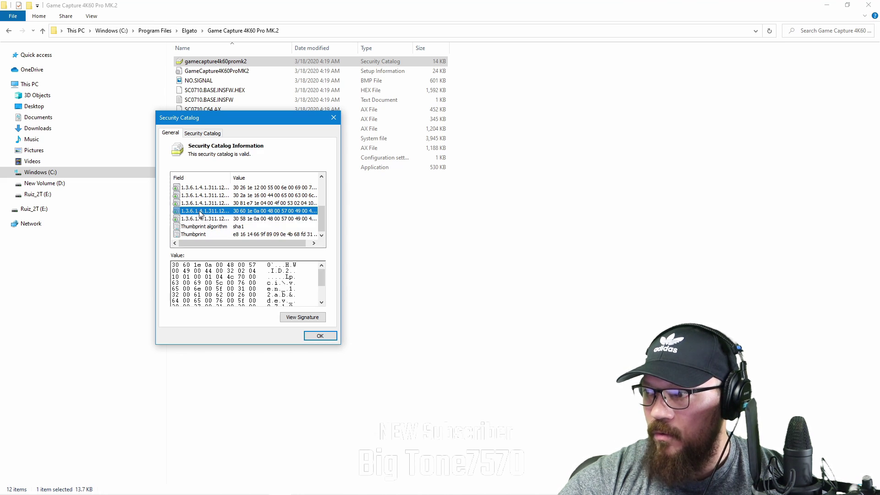
{"action": "left_click", "coordinate": [203, 203]}
{"action": "left_click", "coordinate": [206, 195]}
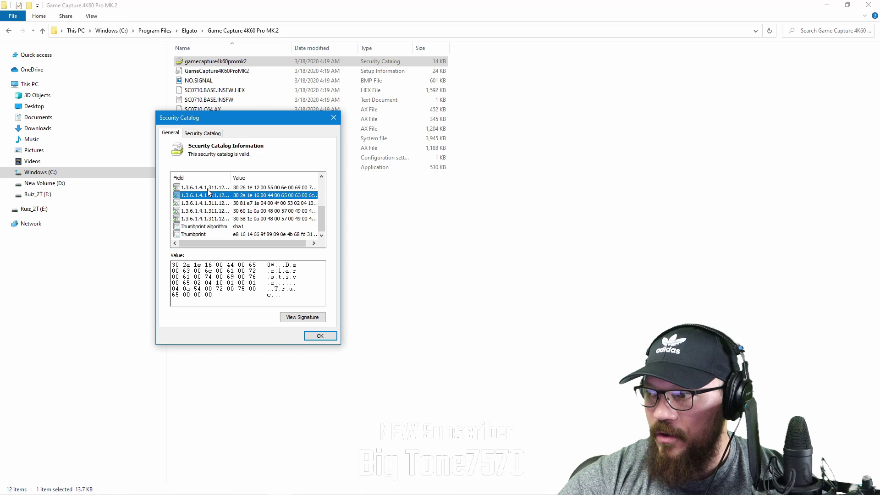
{"action": "left_click", "coordinate": [207, 187]}
{"action": "scroll", "coordinate": [201, 216], "scroll_direction": "up", "scroll_amount": 2}
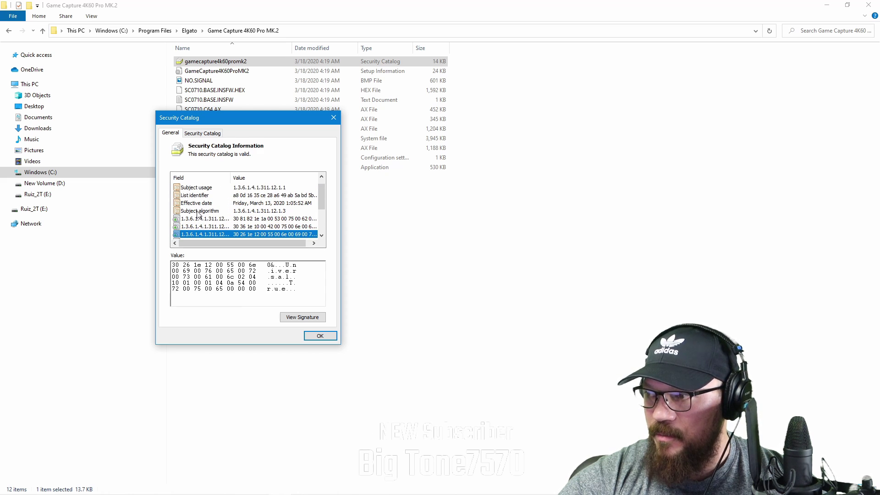
{"action": "left_click", "coordinate": [198, 210]}
{"action": "left_click", "coordinate": [199, 203]}
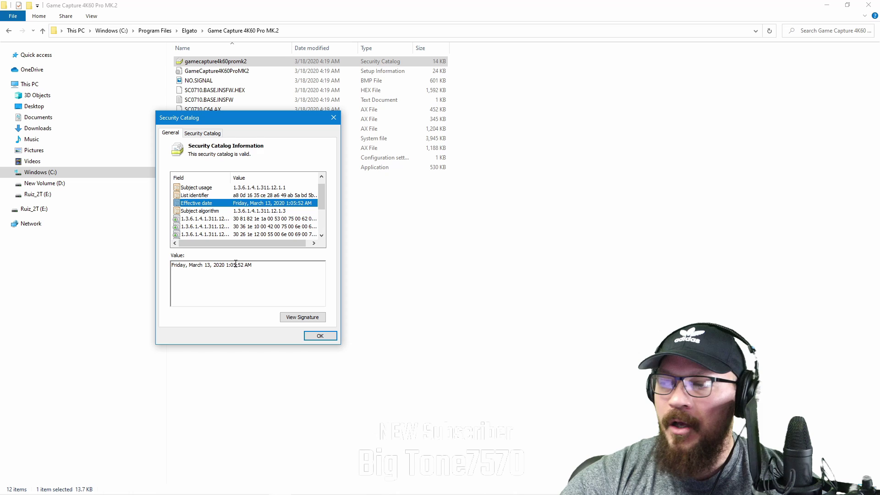
{"action": "left_click", "coordinate": [202, 195]}
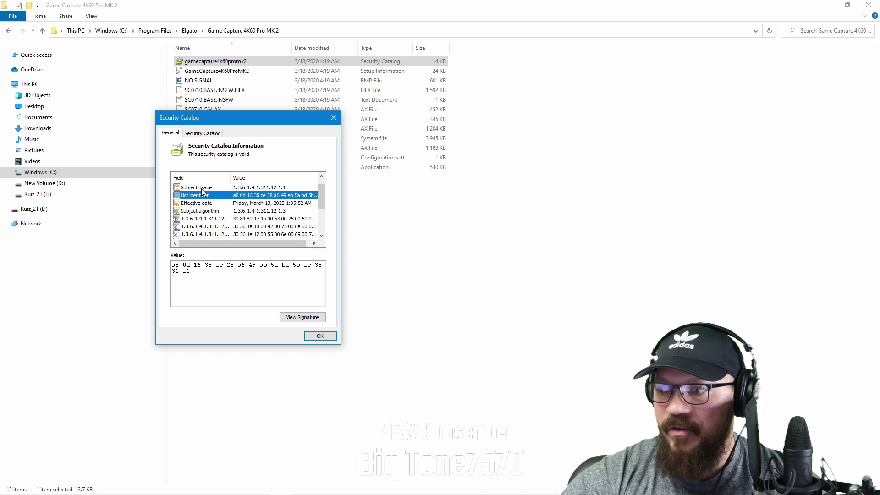
{"action": "left_click", "coordinate": [321, 335]}
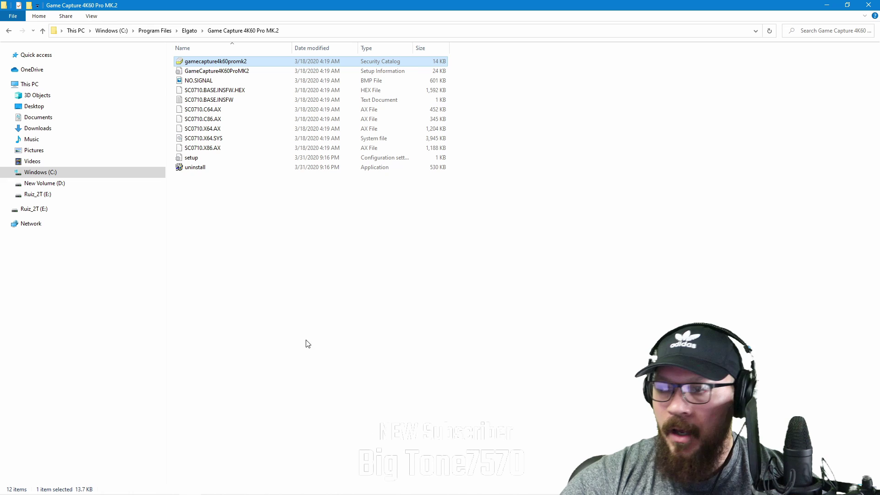